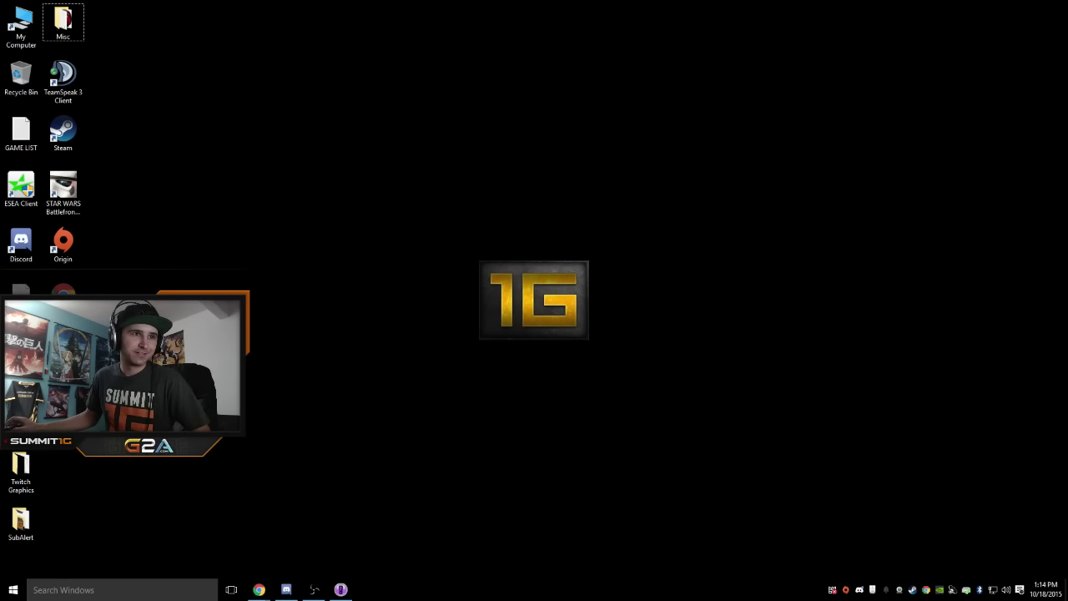
Bring up the taskbar context menu and dismiss it, four times over
right_click(111, 587)
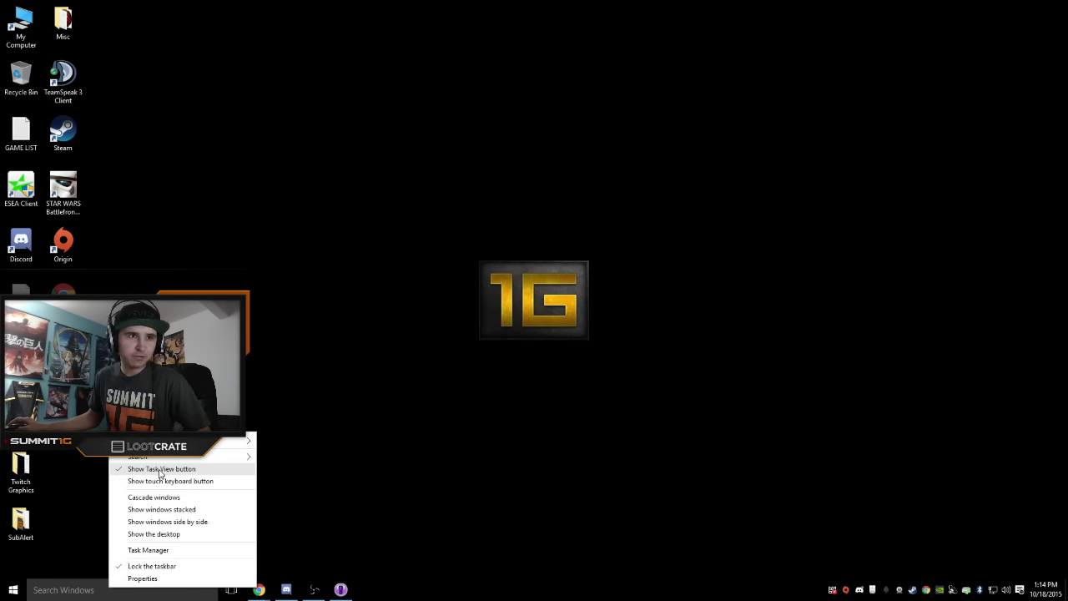
click(359, 484)
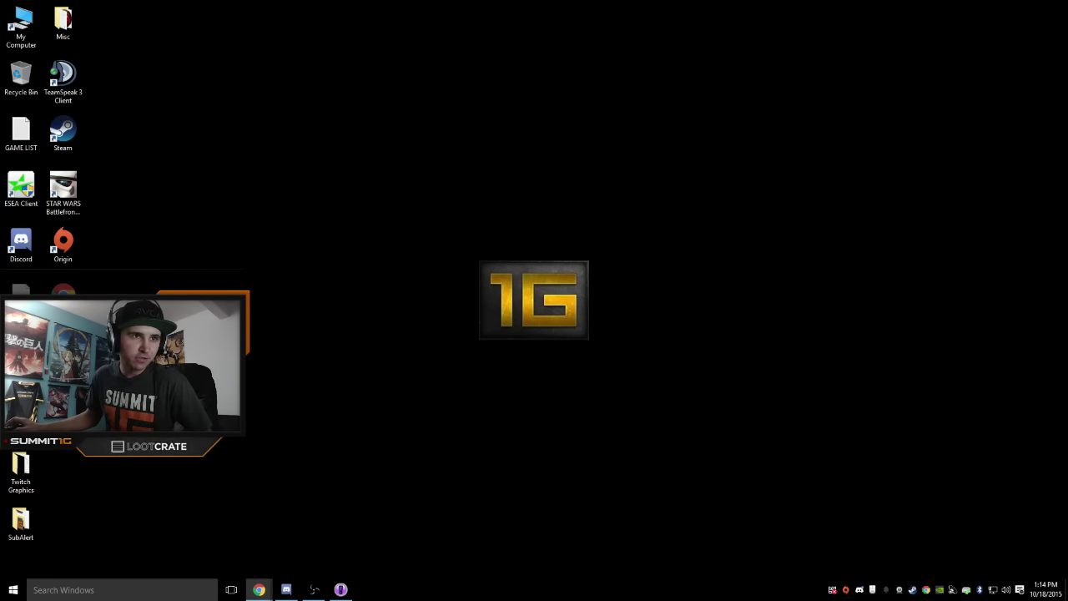
right_click(384, 591)
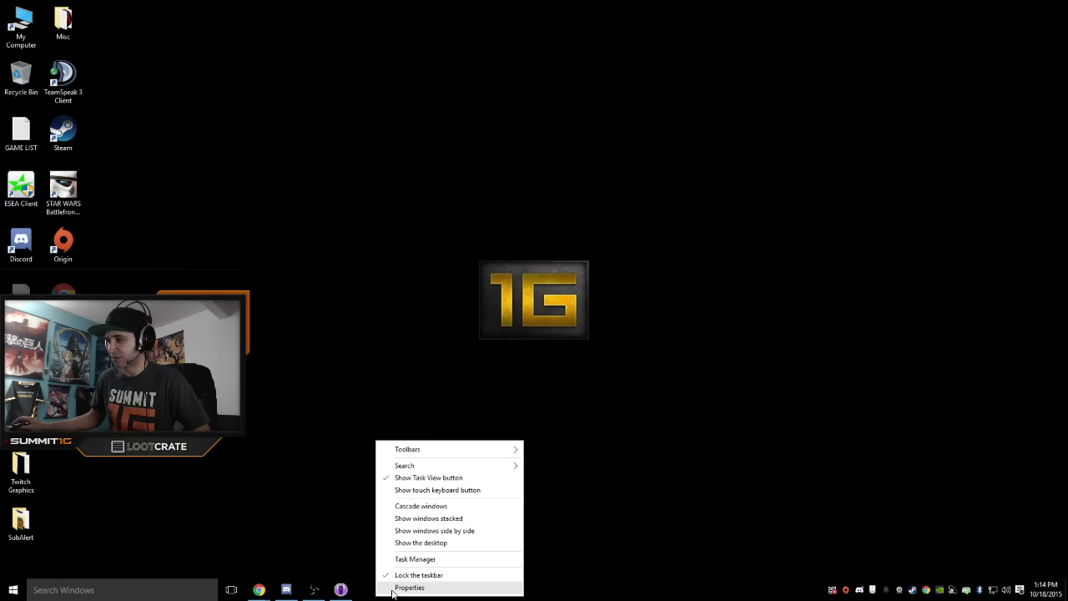
click(393, 589)
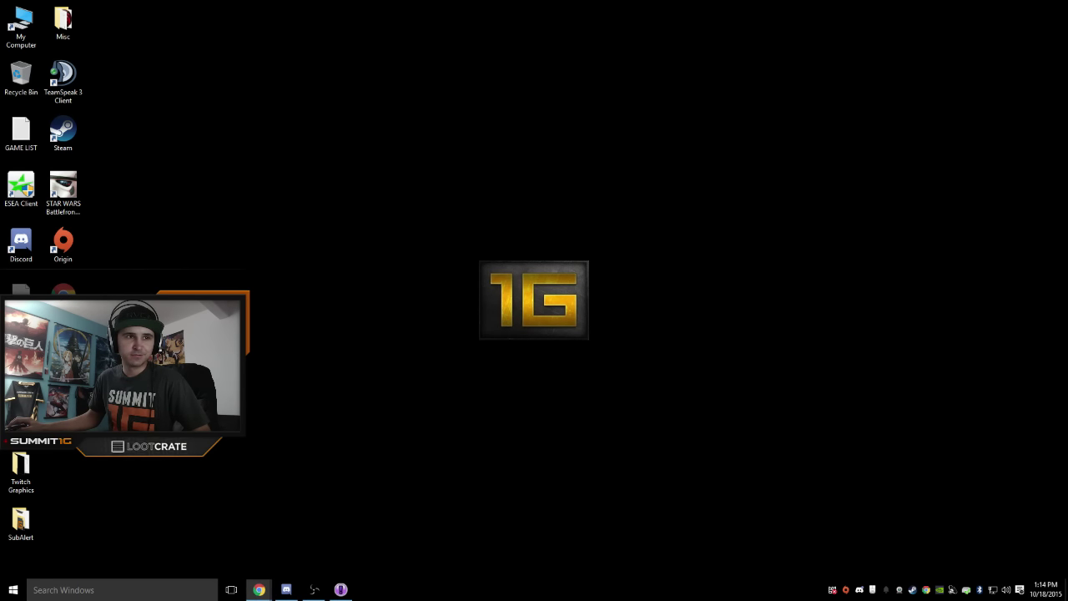
right_click(142, 594)
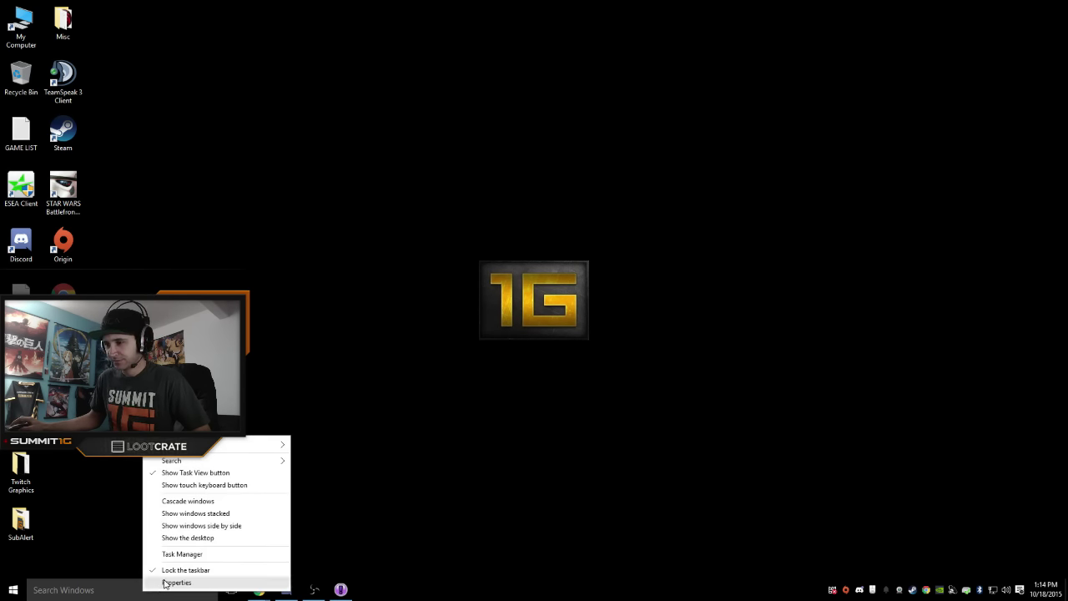
click(123, 525)
right_click(44, 586)
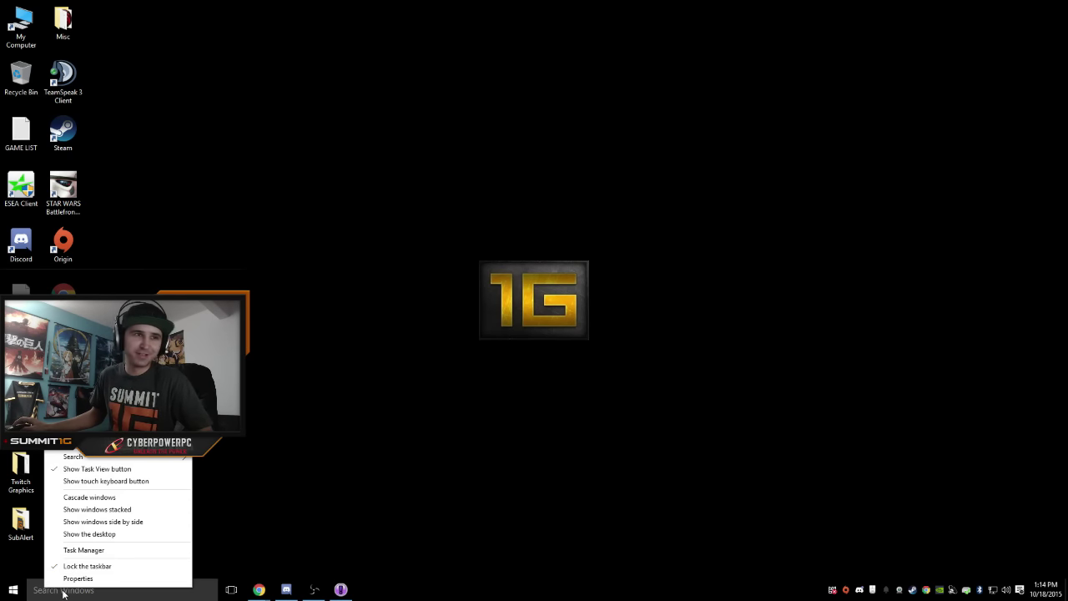
click(325, 487)
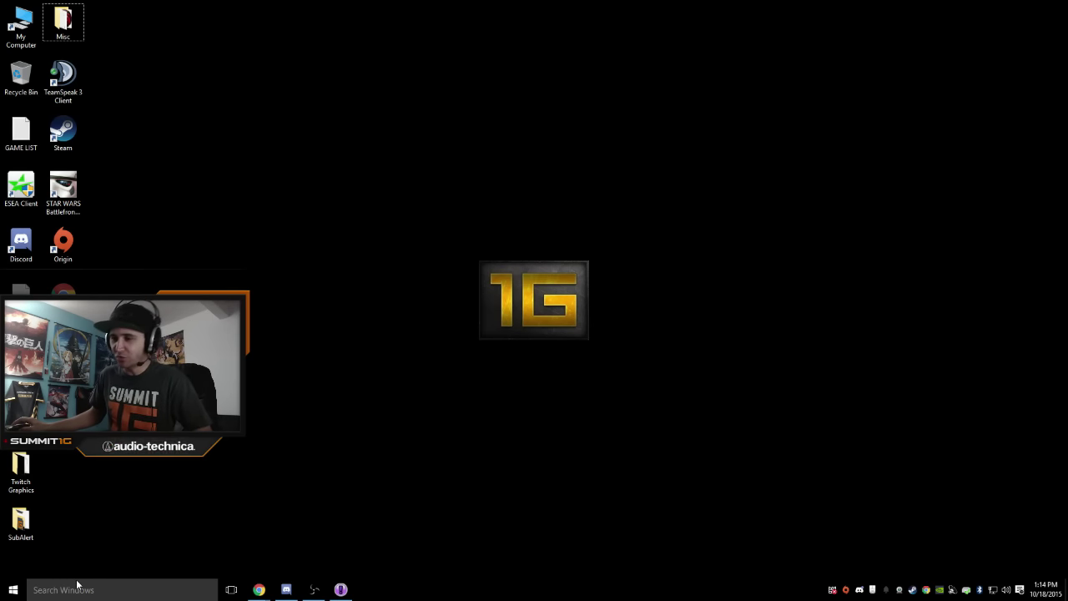
Look through the Cortana search pane, close it, then set taskbar Search to Hidden
click(77, 590)
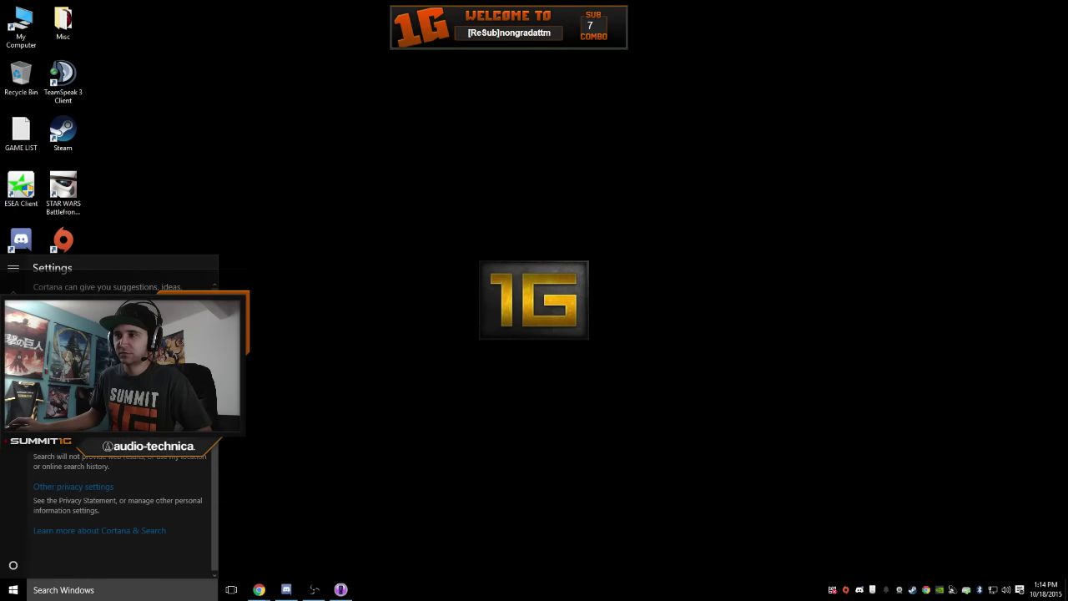
click(13, 267)
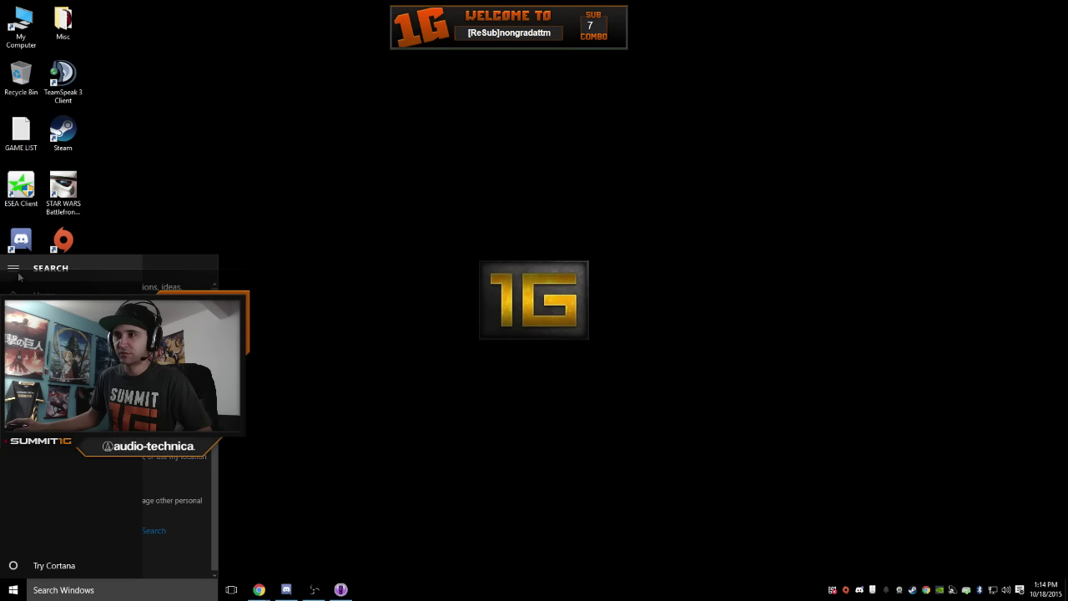
click(12, 267)
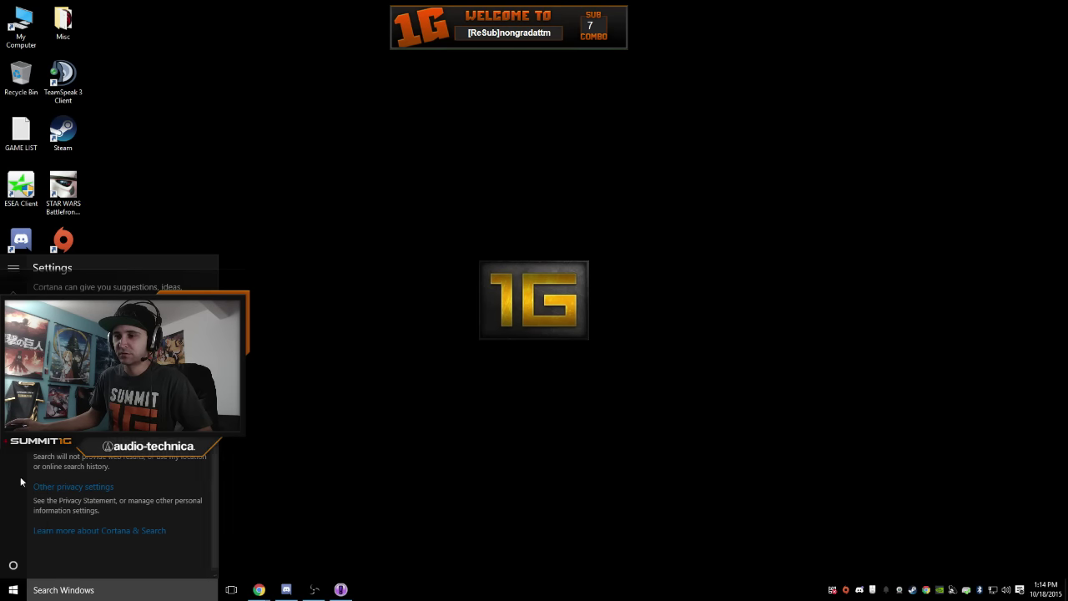
click(68, 590)
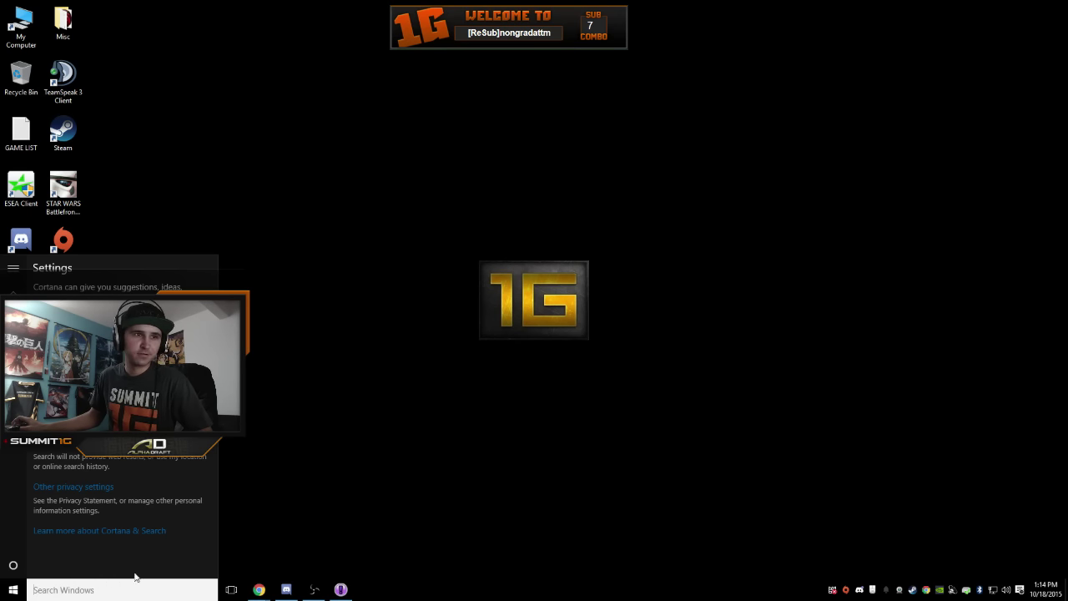
click(368, 445)
right_click(100, 594)
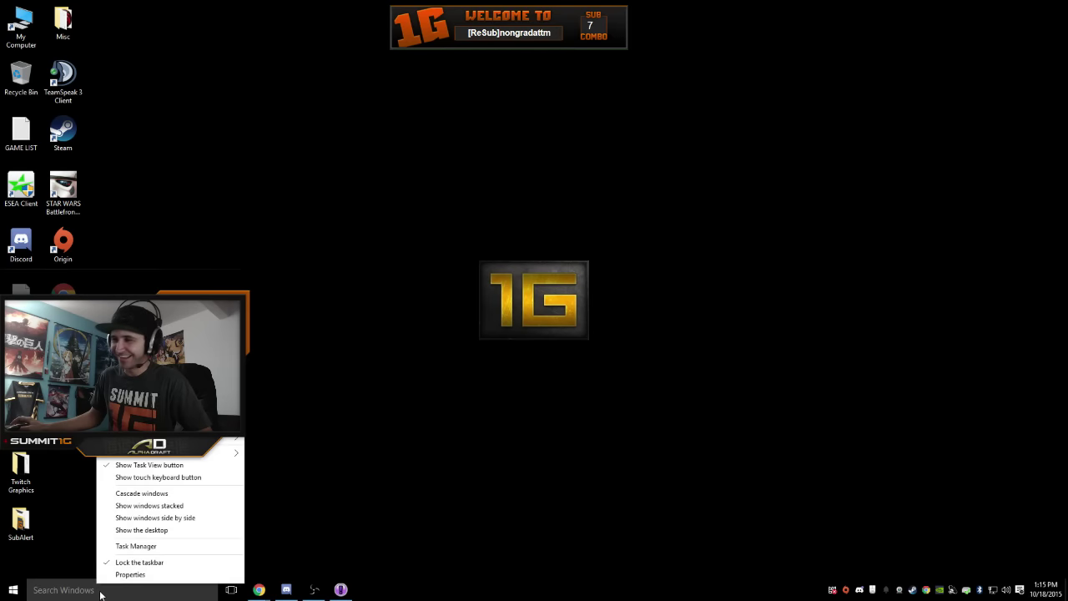
mouse_move(167, 452)
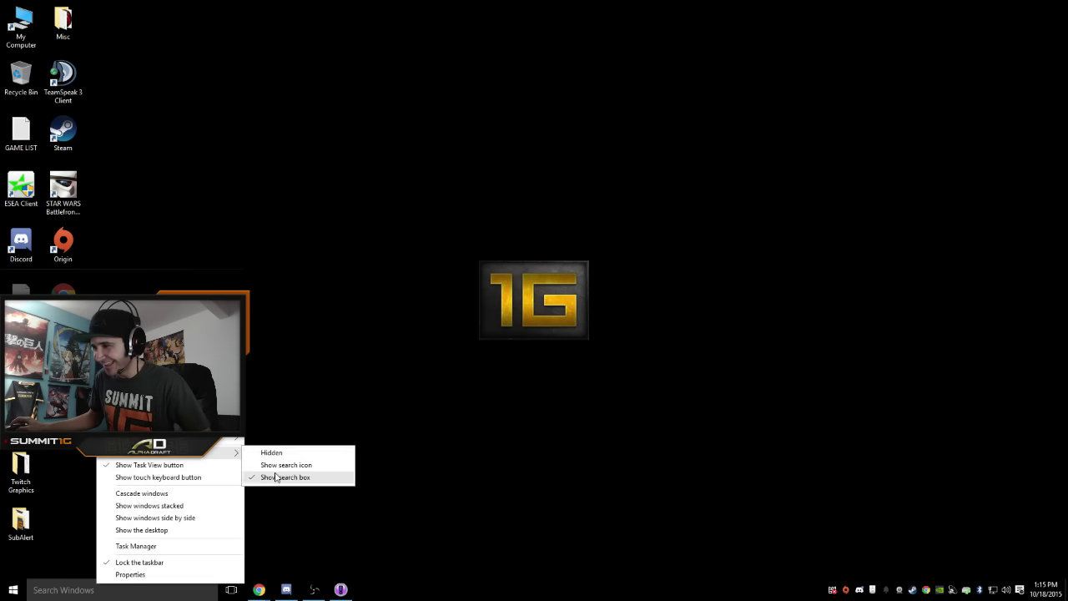
click(272, 452)
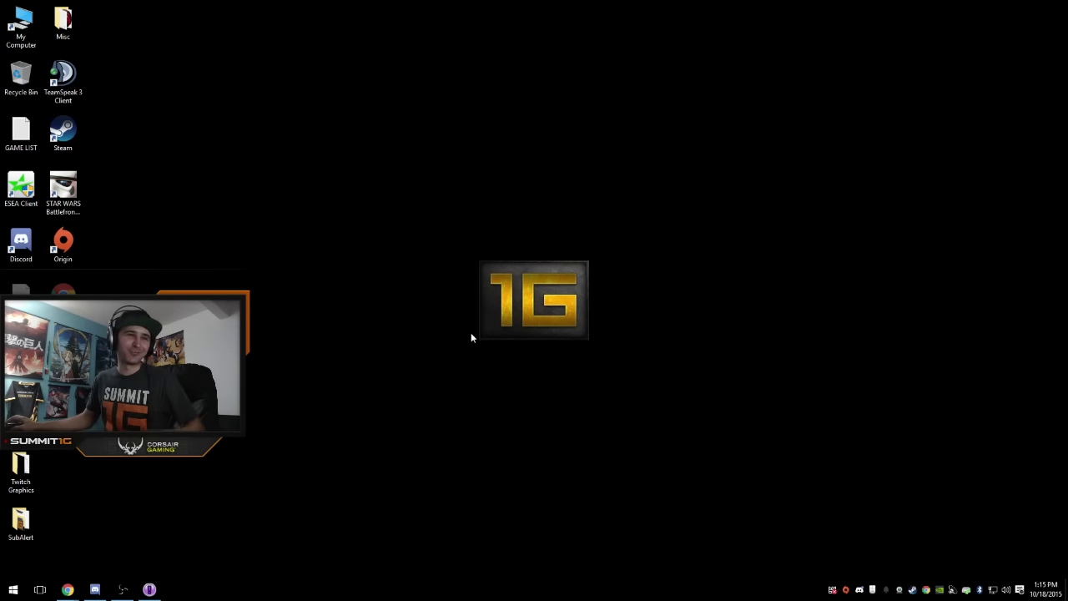
drag(723, 225, 422, 422)
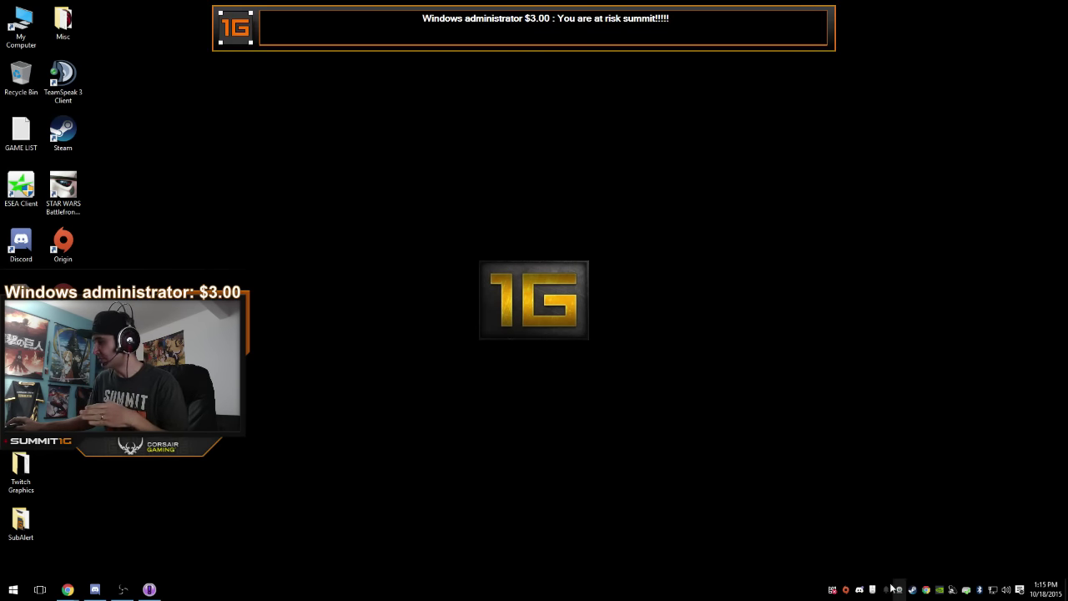
double_click(892, 589)
click(399, 440)
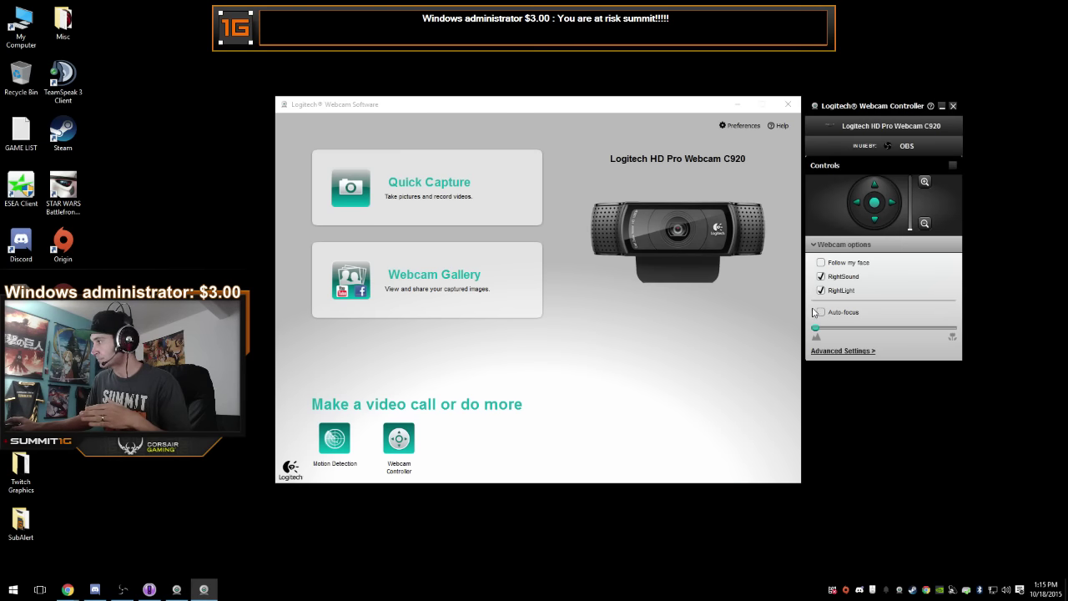
click(787, 106)
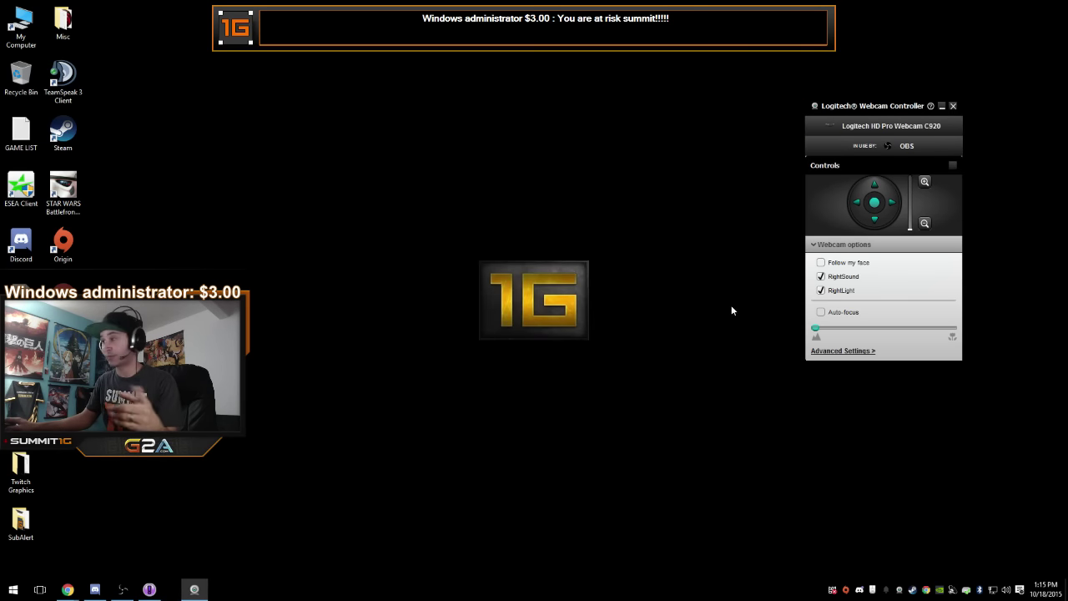
click(954, 107)
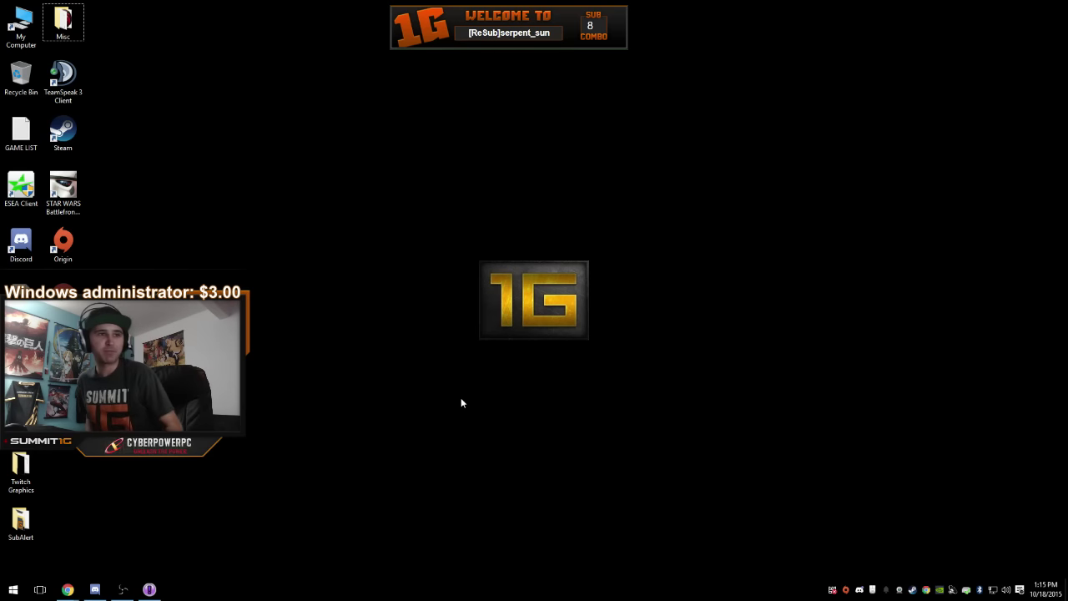
click(12, 589)
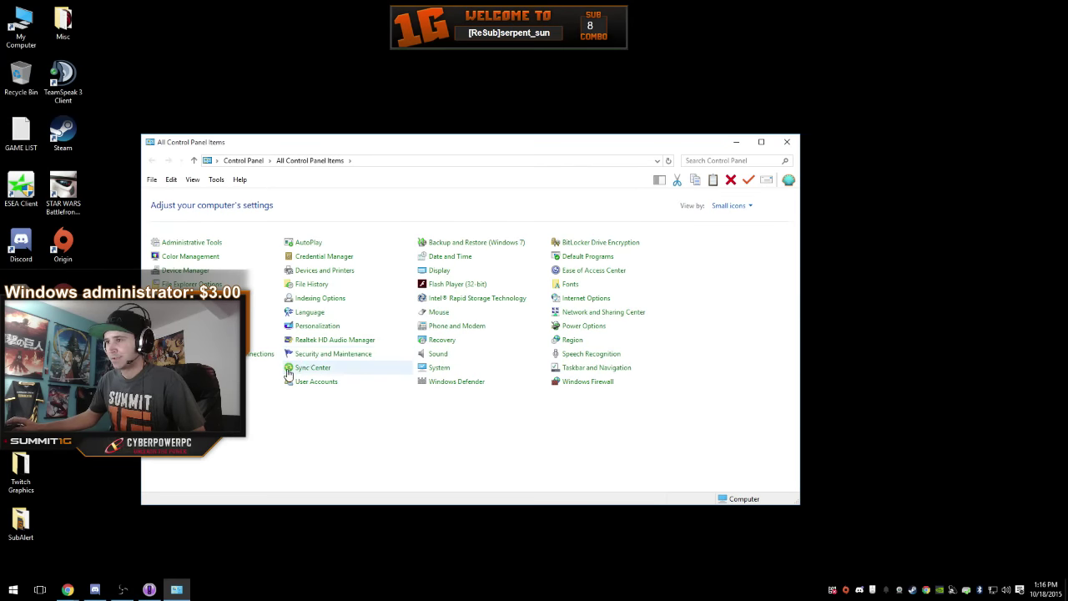
double_click(440, 383)
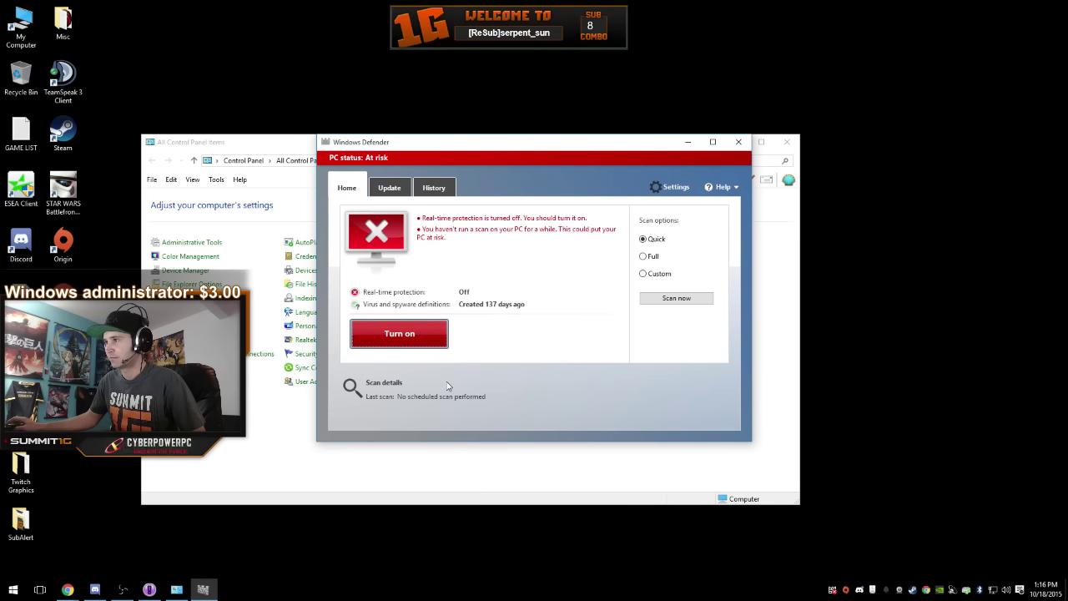
click(433, 187)
click(348, 188)
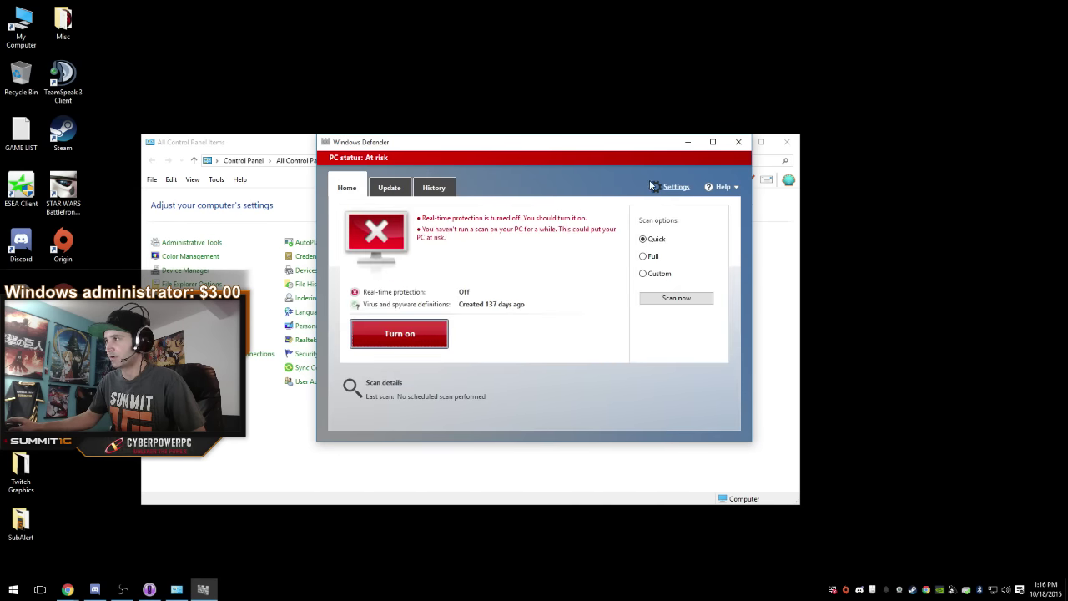
click(672, 186)
scroll(301, 305, down, 5)
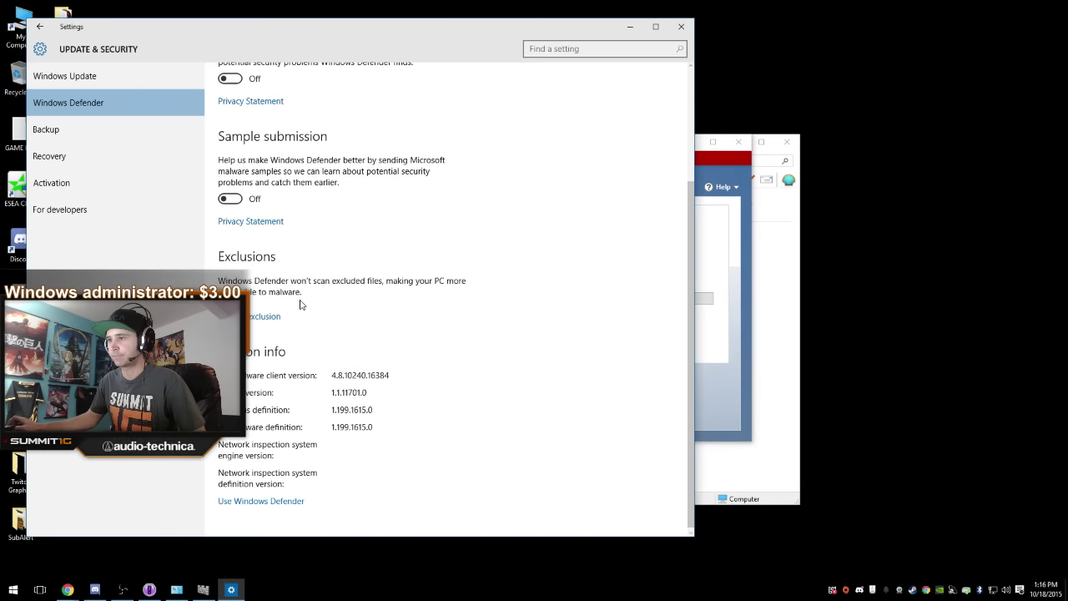
scroll(302, 304, up, 5)
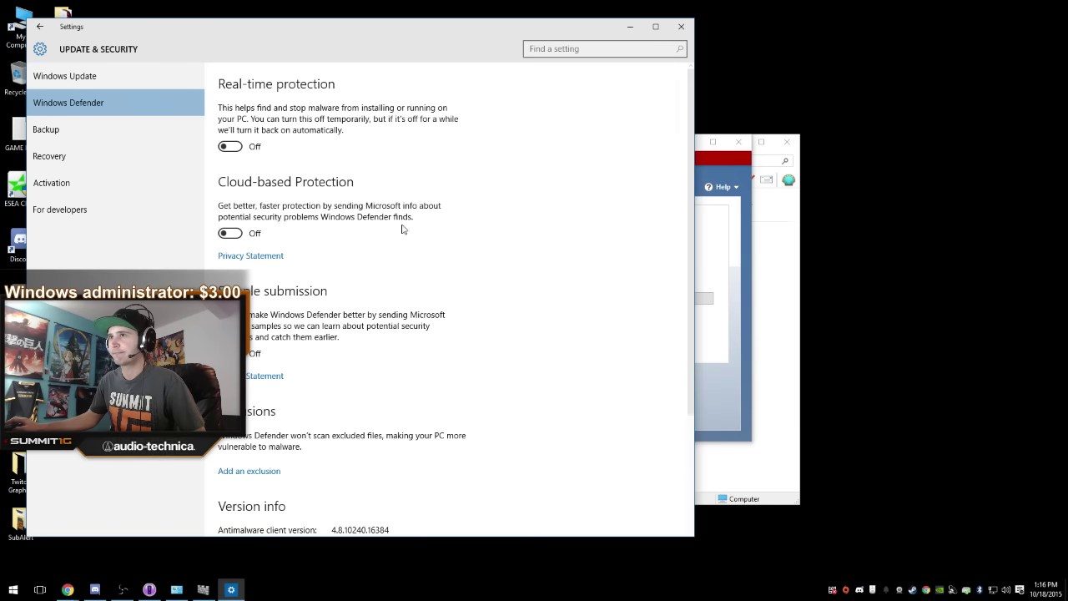
click(40, 27)
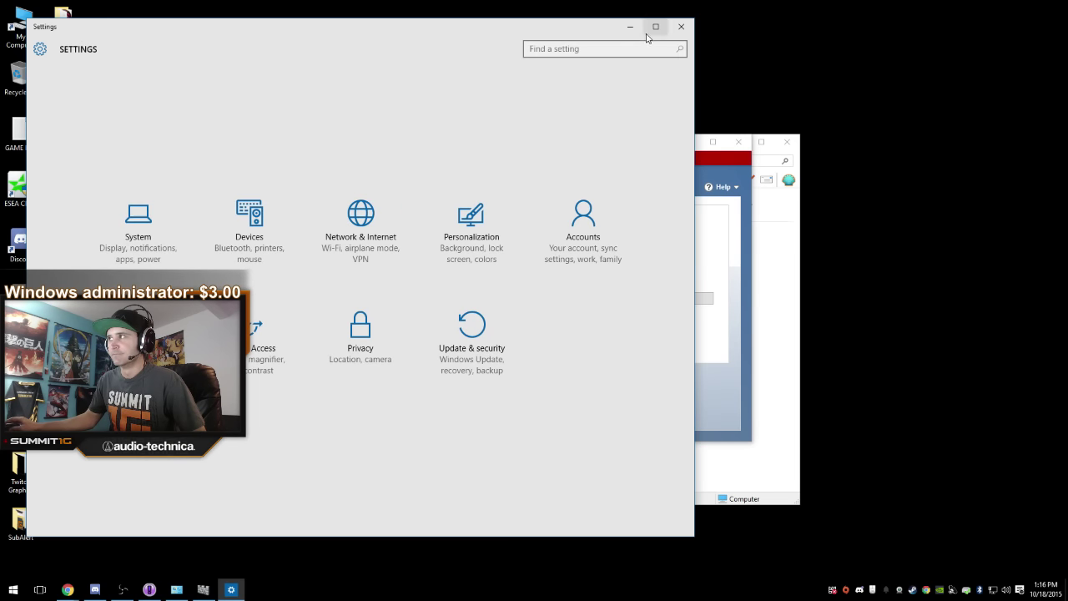
click(681, 27)
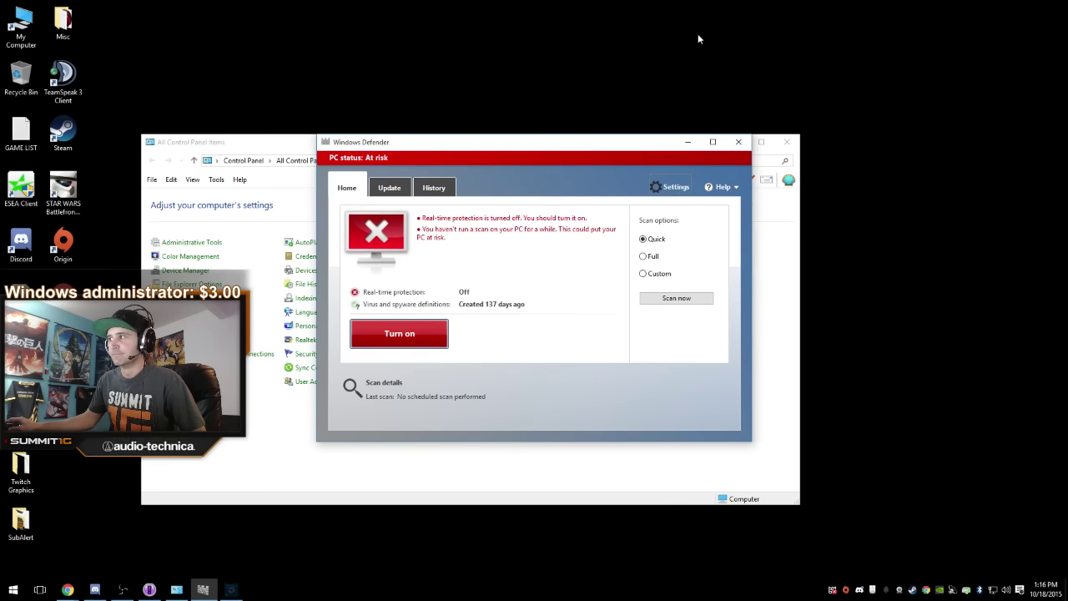
click(737, 145)
click(789, 144)
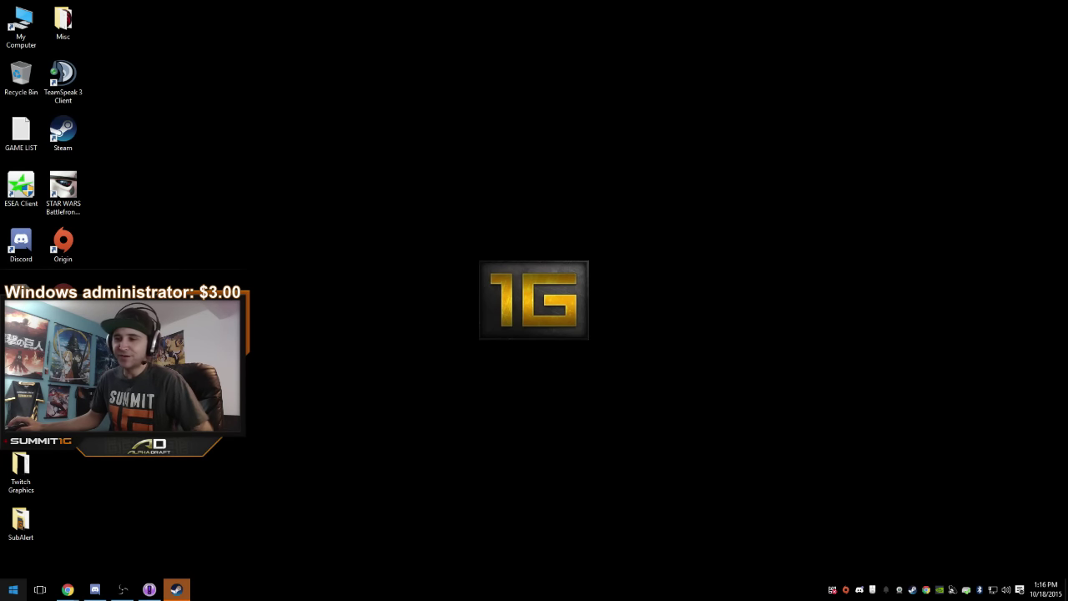
click(14, 589)
text(tsk manager)
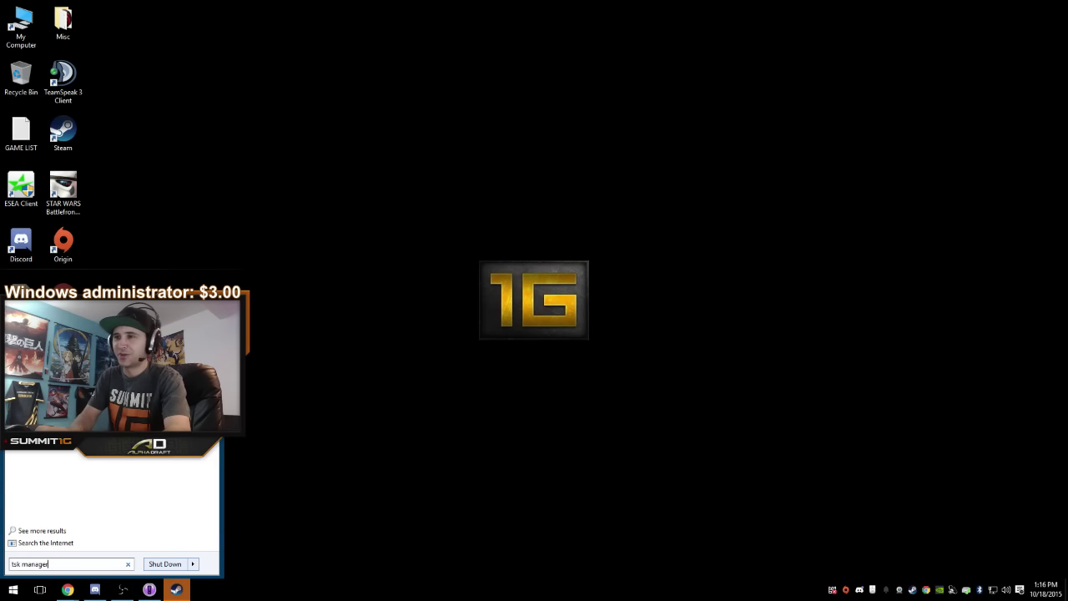
key(Escape)
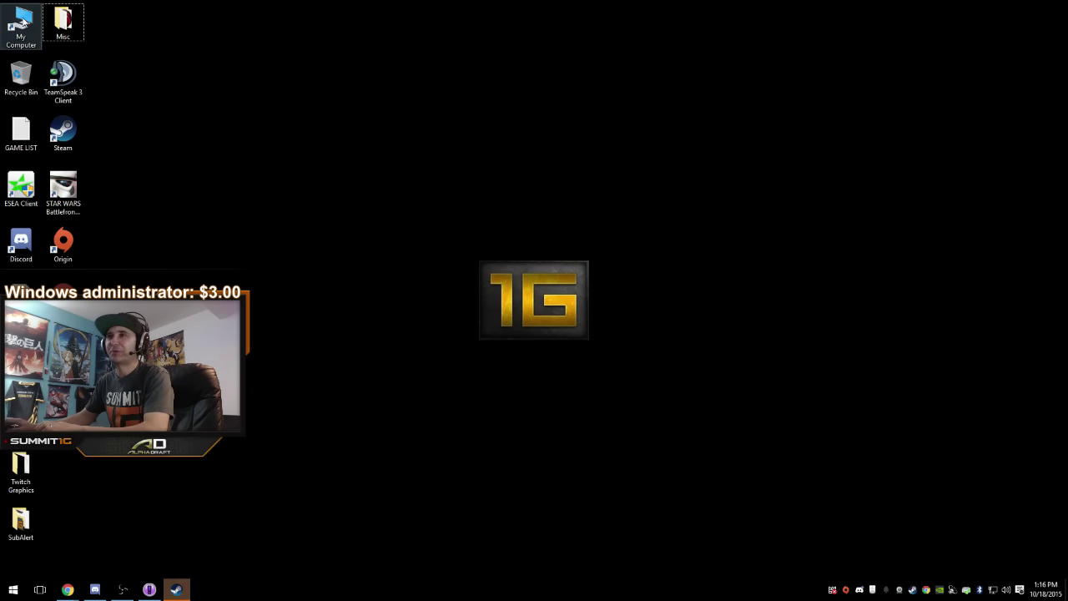
right_click(21, 25)
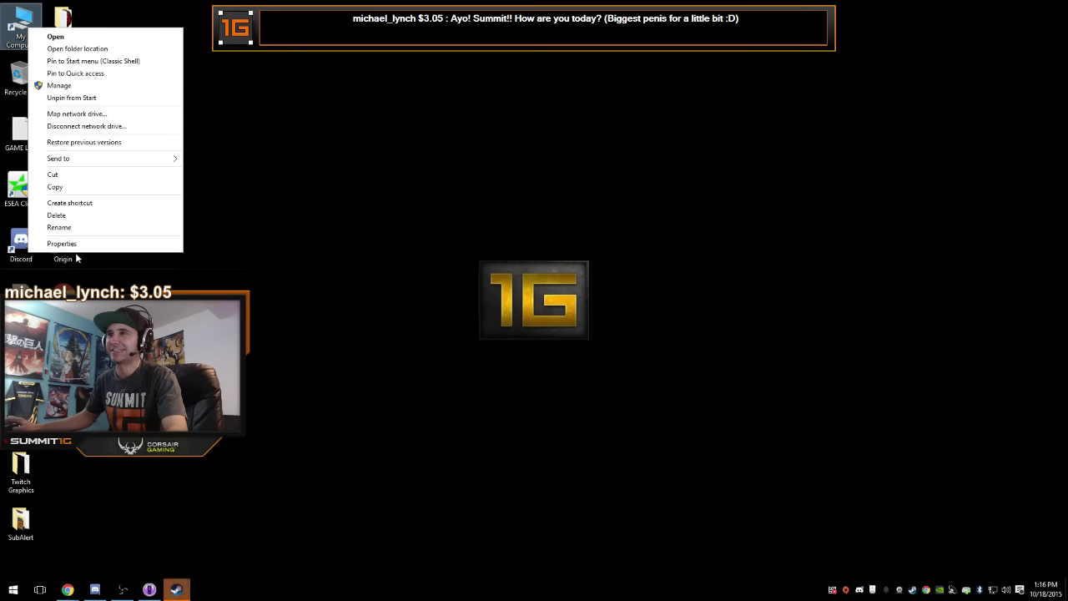
click(79, 244)
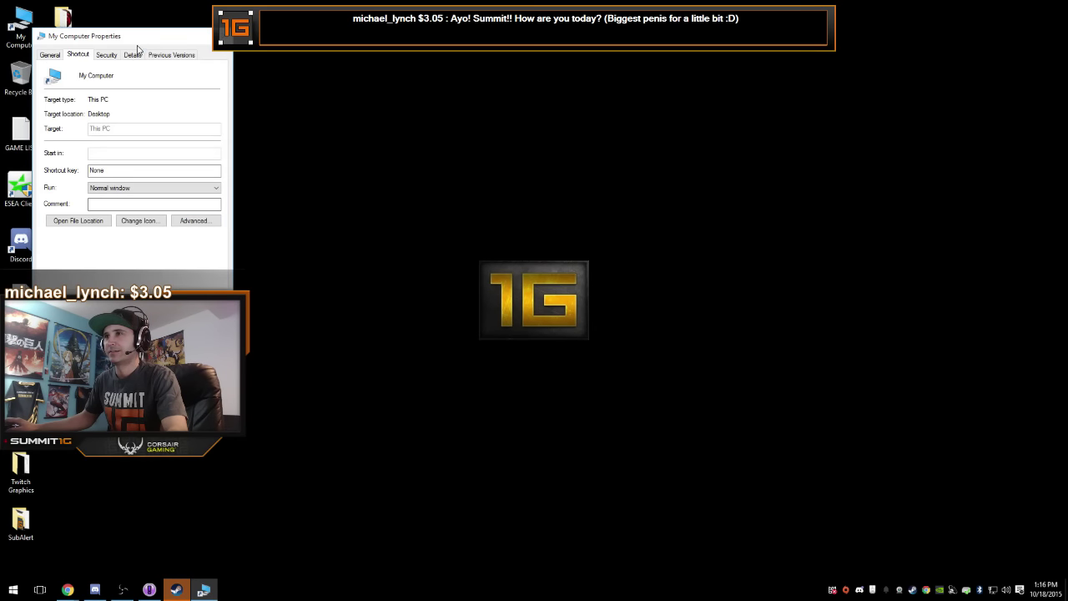
key(Escape)
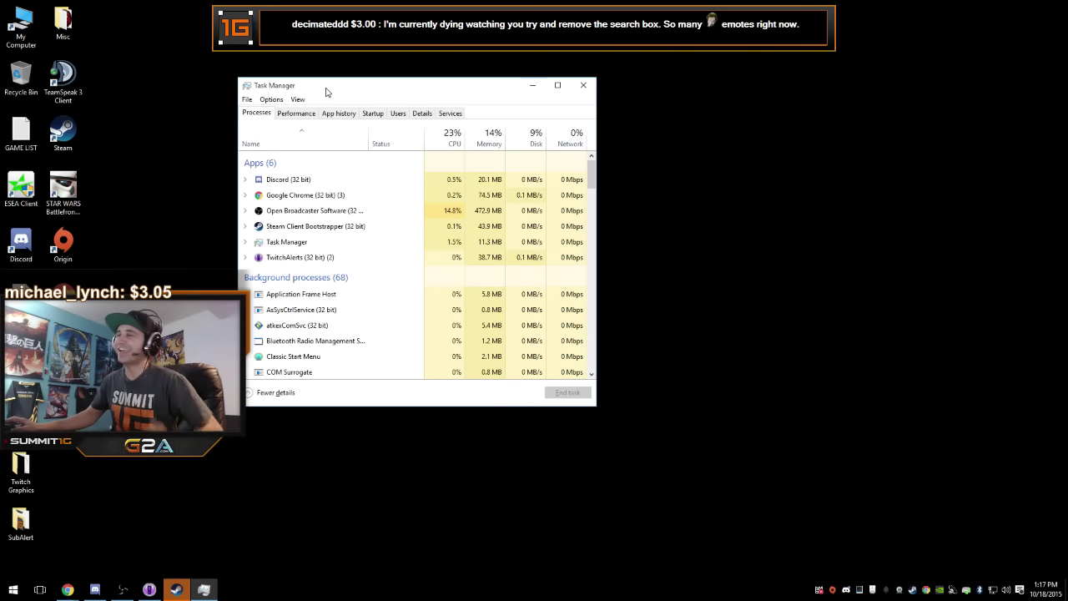
Drag the Task Manager window by its title bar further right, toward the screen centre
drag(325, 85, 389, 93)
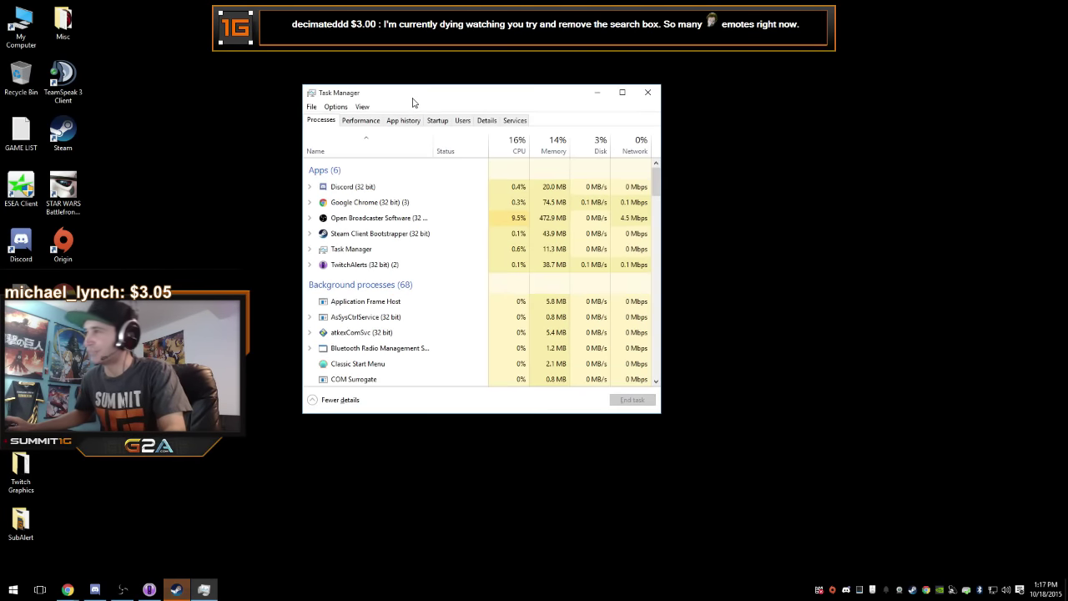